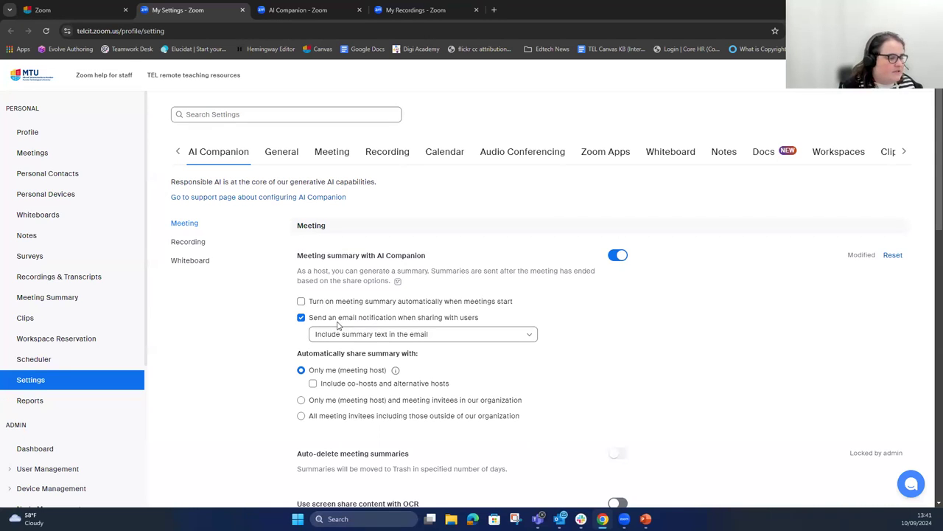
Check the choices for including summary text in the email notification, leaving the selection as it is.
click(466, 337)
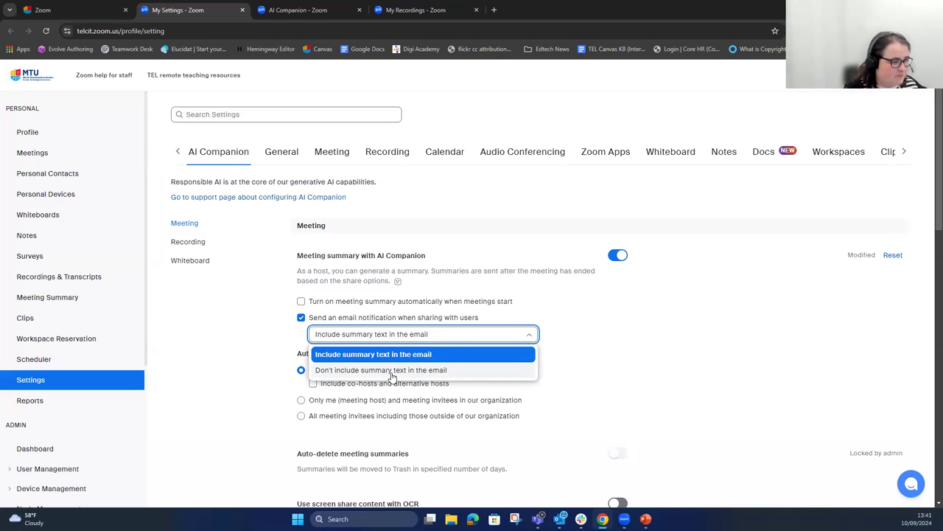
click(452, 335)
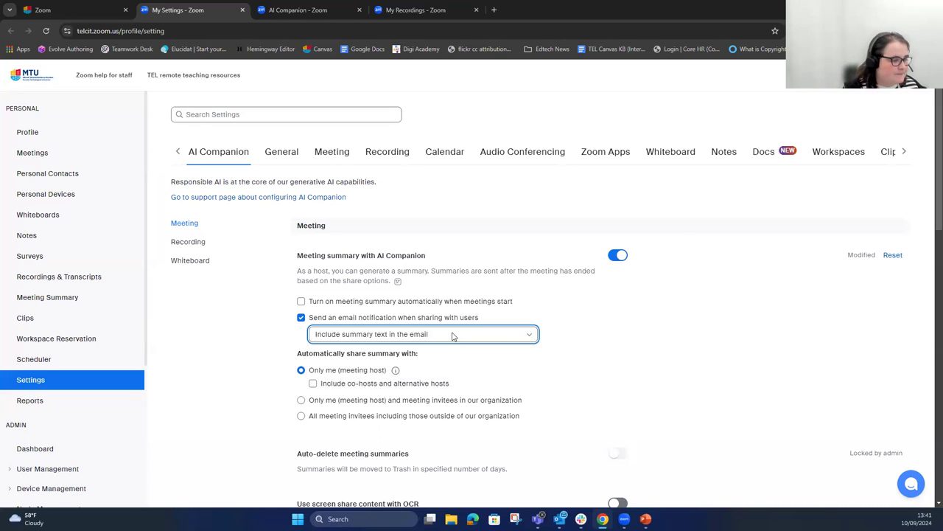
Try the wider automatic sharing options for meeting summaries, including all meeting invitees, and return to Only me (meeting host).
scroll(327, 372, down, 1)
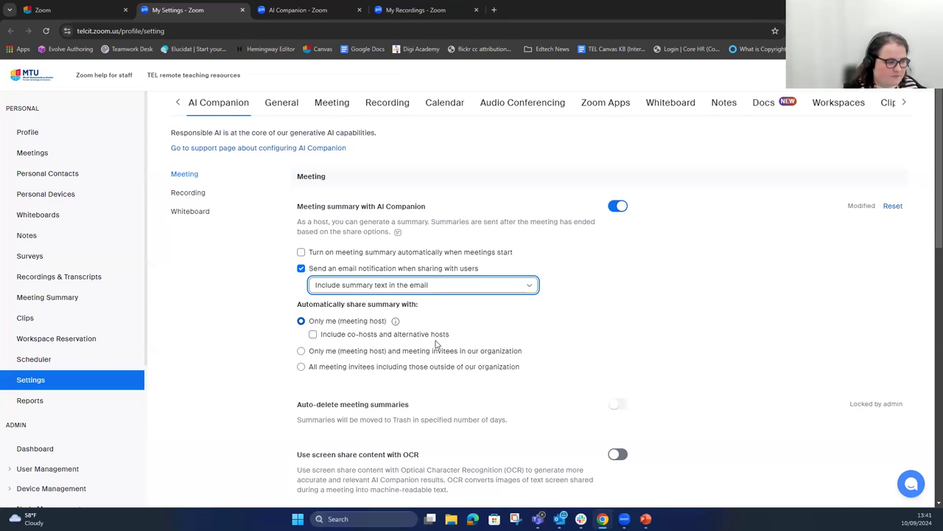
scroll(436, 343, down, 1)
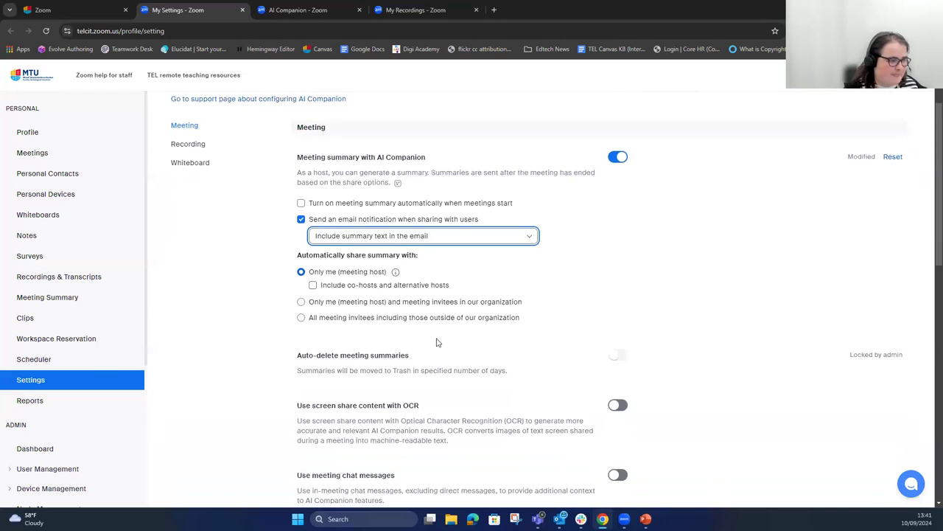
click(302, 303)
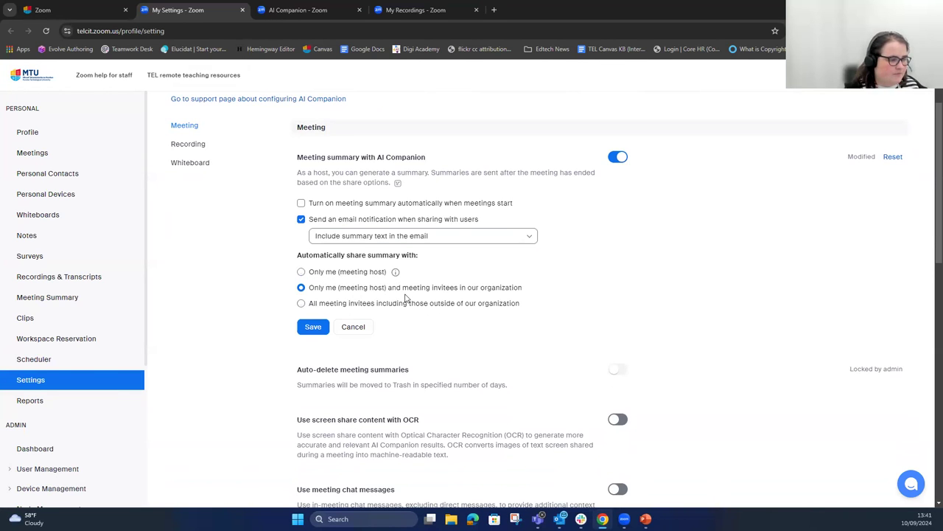
click(302, 304)
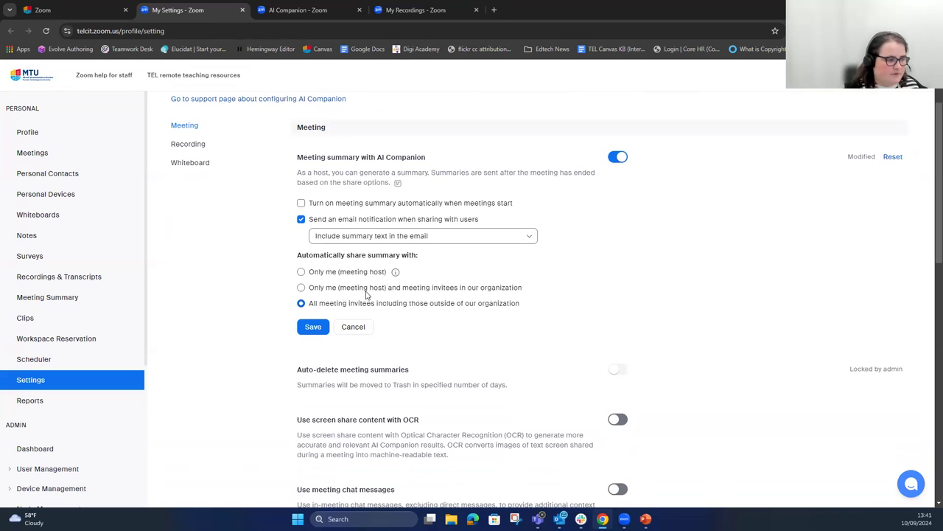
click(301, 271)
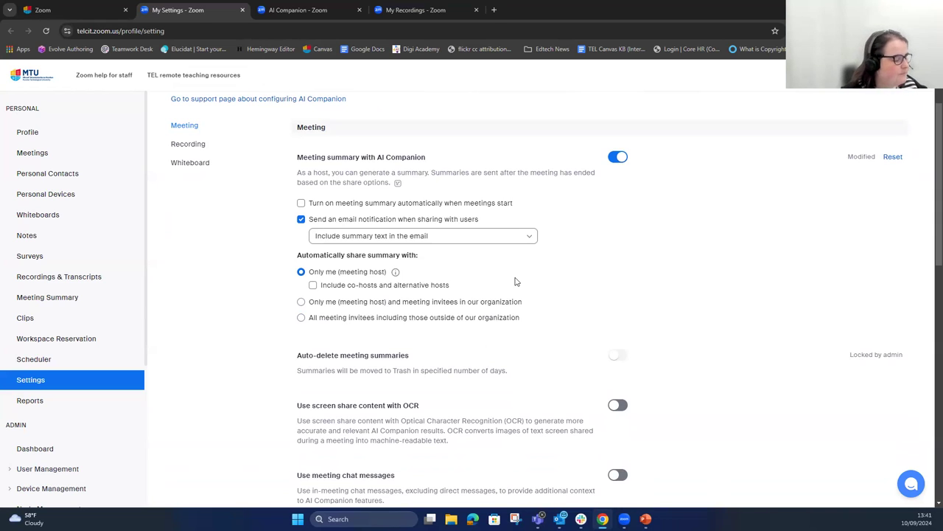
click(489, 318)
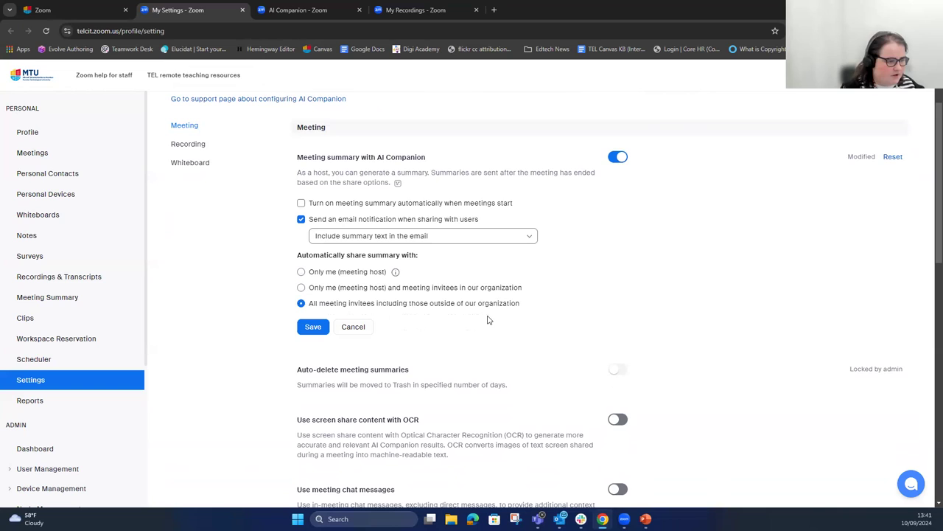
click(353, 272)
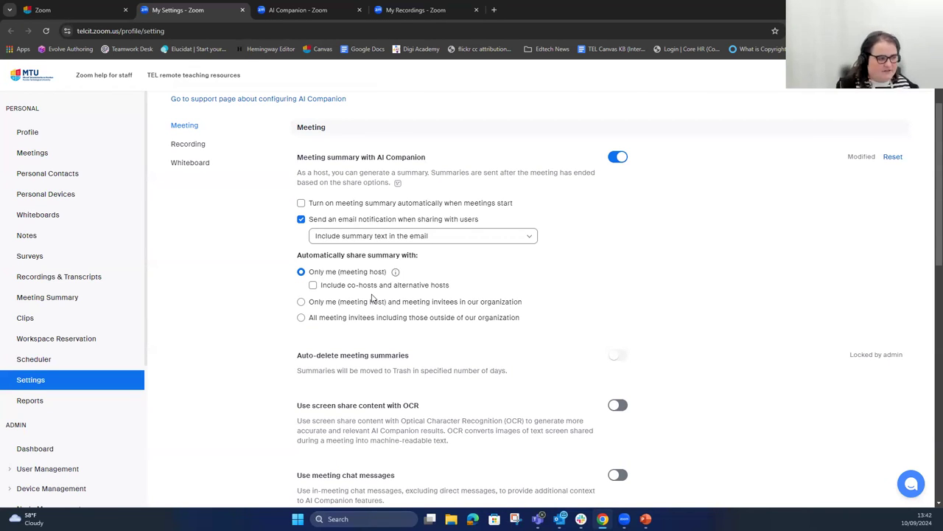
Review the AI Companion meeting settings and the items that smart recording creates with each recording.
scroll(394, 278, up, 2)
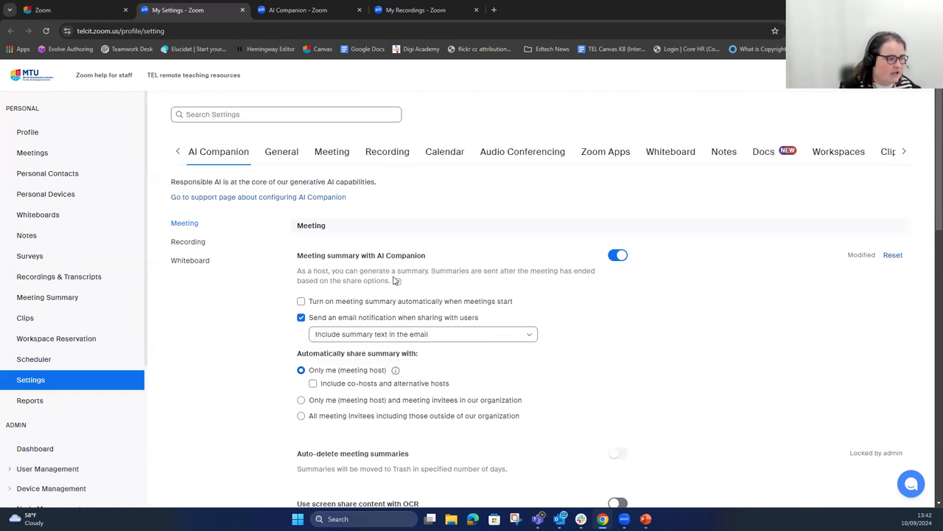
scroll(394, 279, down, 5)
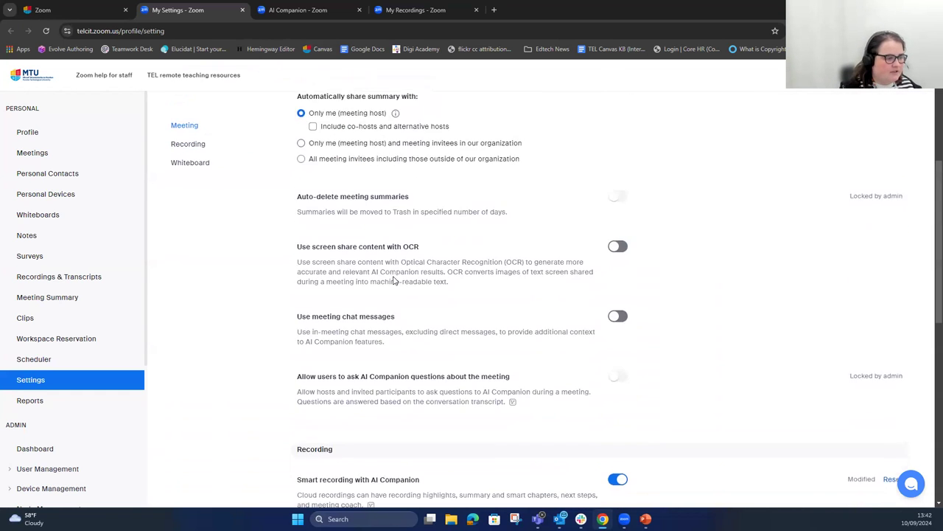
scroll(395, 279, down, 3)
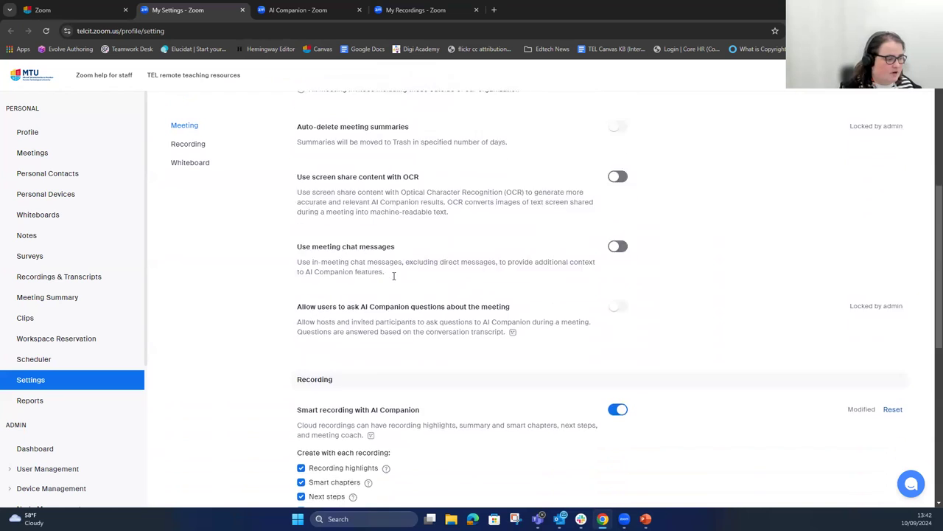
scroll(395, 279, down, 1)
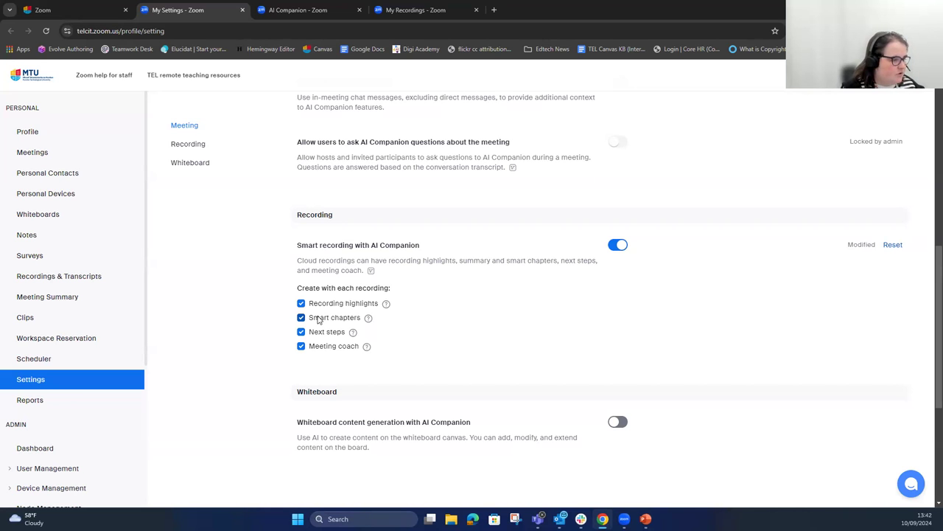
scroll(318, 318, up, 5)
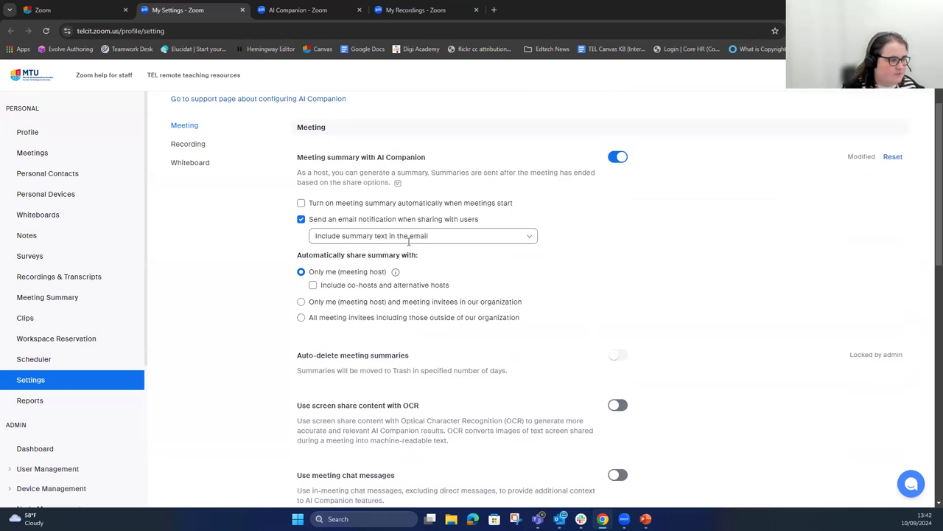
Open the Practice Presentation meeting summary in the AI Companion summaries and read it through to the end.
click(284, 16)
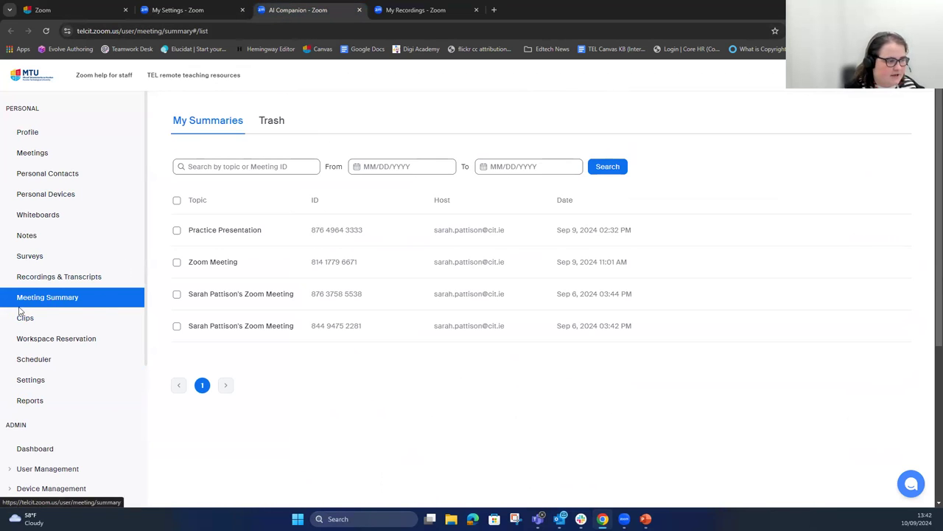
click(247, 230)
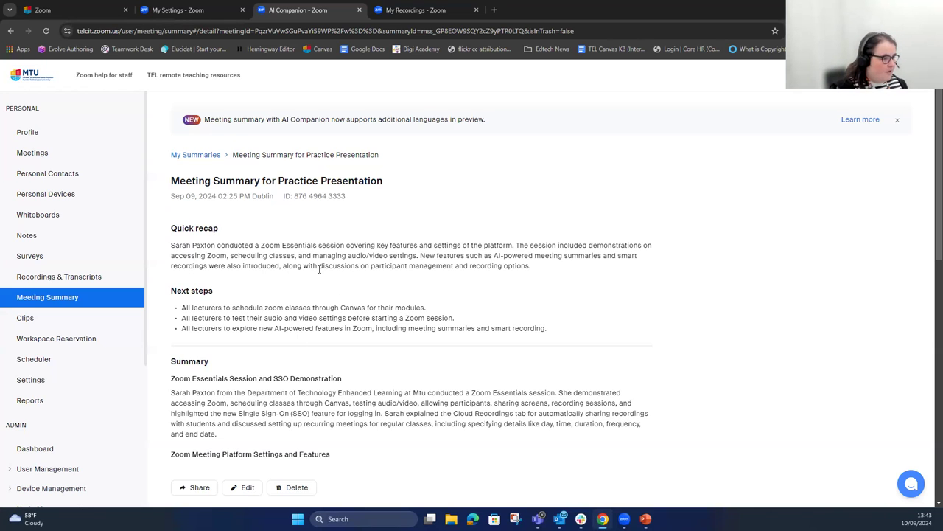
scroll(318, 269, down, 2)
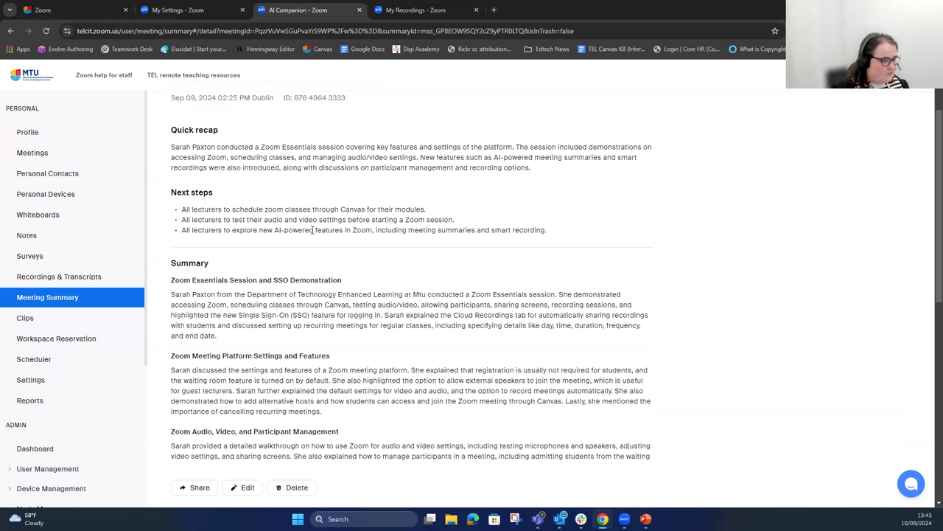
scroll(313, 230, down, 1)
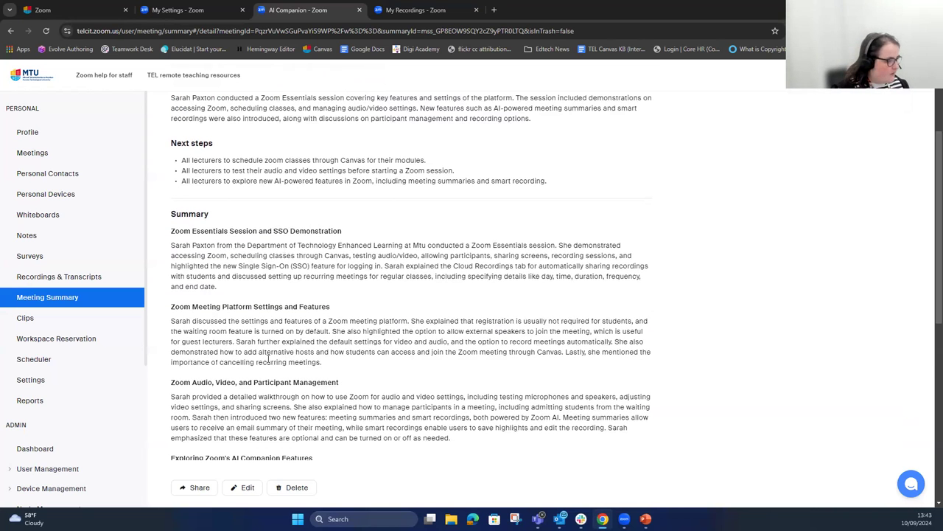
scroll(268, 357, down, 4)
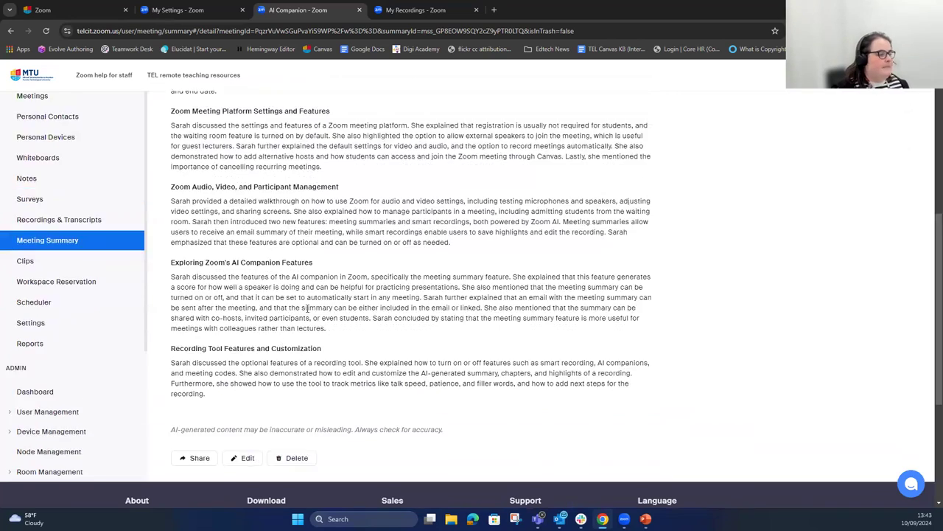
scroll(306, 308, up, 3)
scroll(322, 315, up, 4)
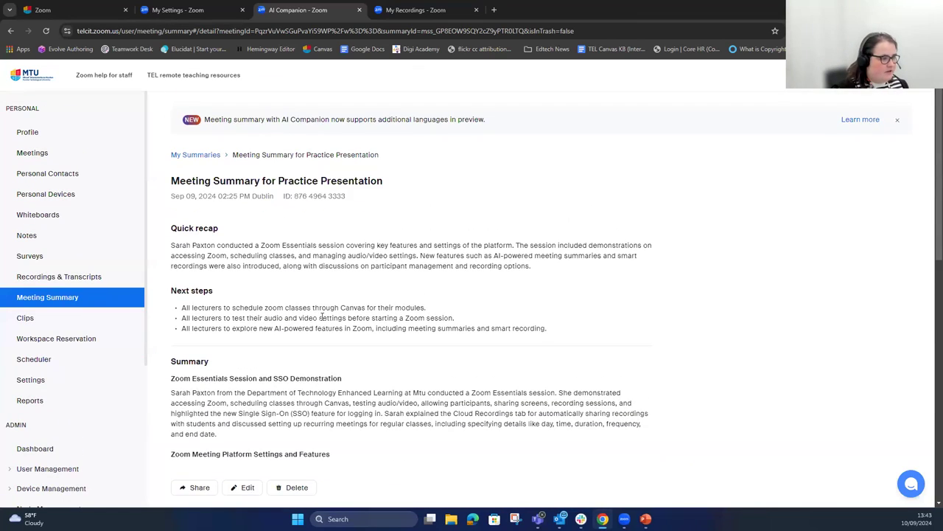
Open the Practice Presentation summary for editing, select the presenter's surname in the Quick recap, save the summary and look it over.
click(247, 487)
scroll(309, 319, down, 2)
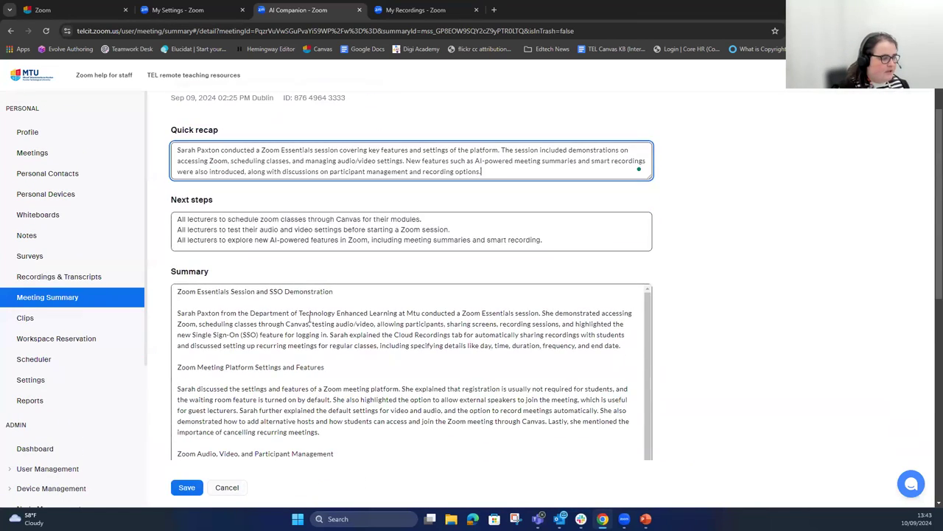
double_click(208, 150)
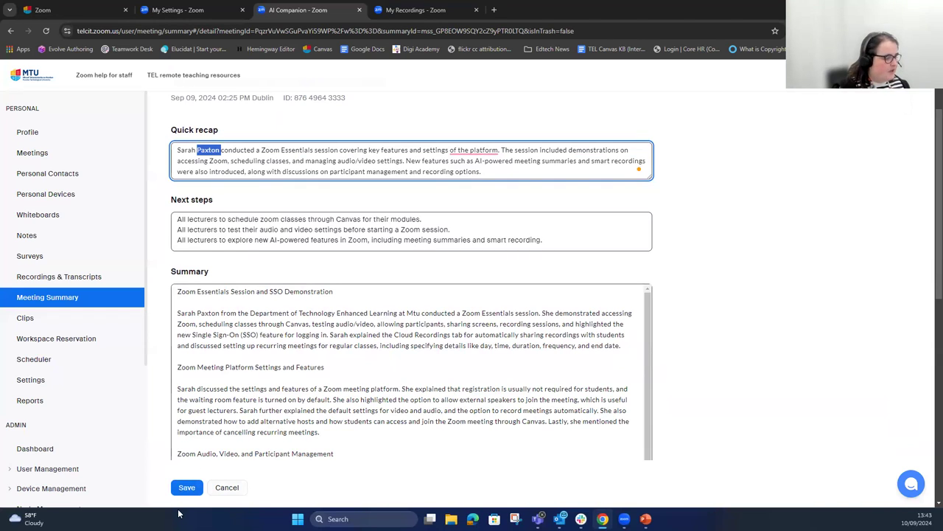
click(187, 487)
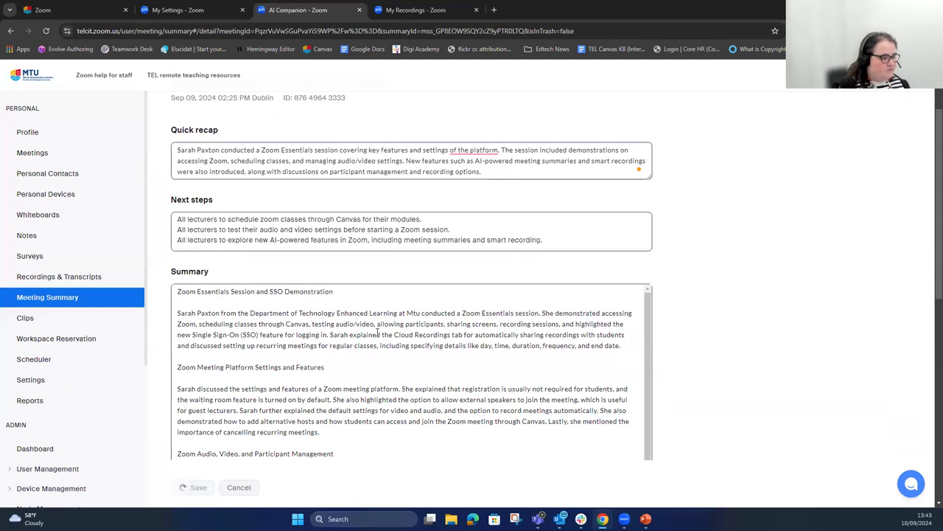
scroll(378, 334, down, 5)
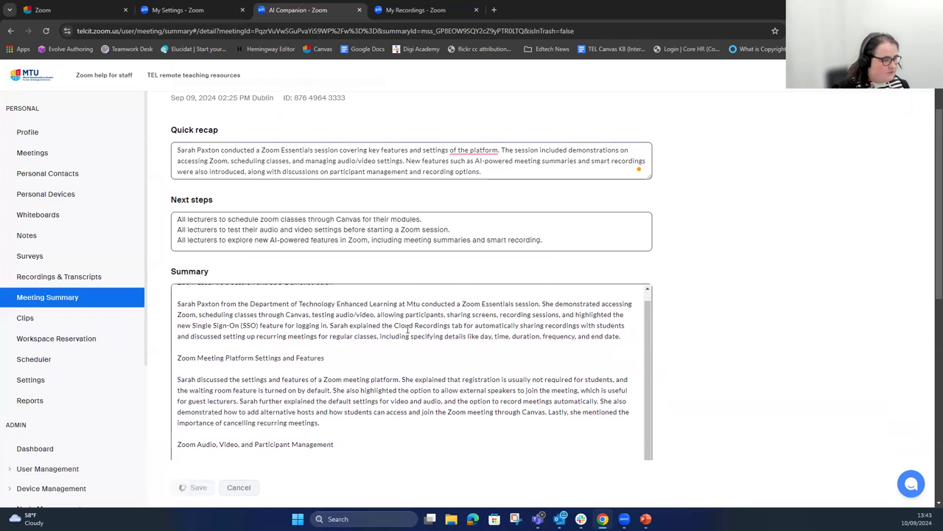
scroll(397, 376, down, 5)
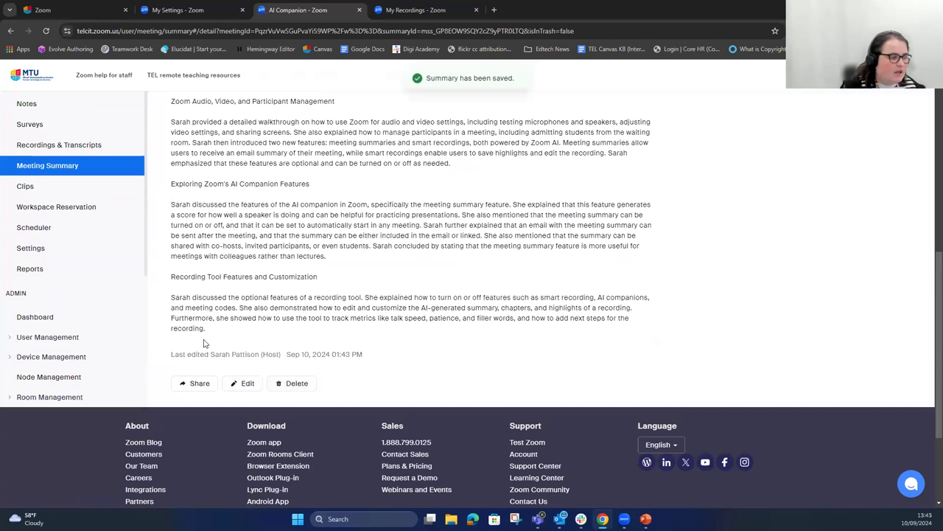
scroll(291, 387, up, 2)
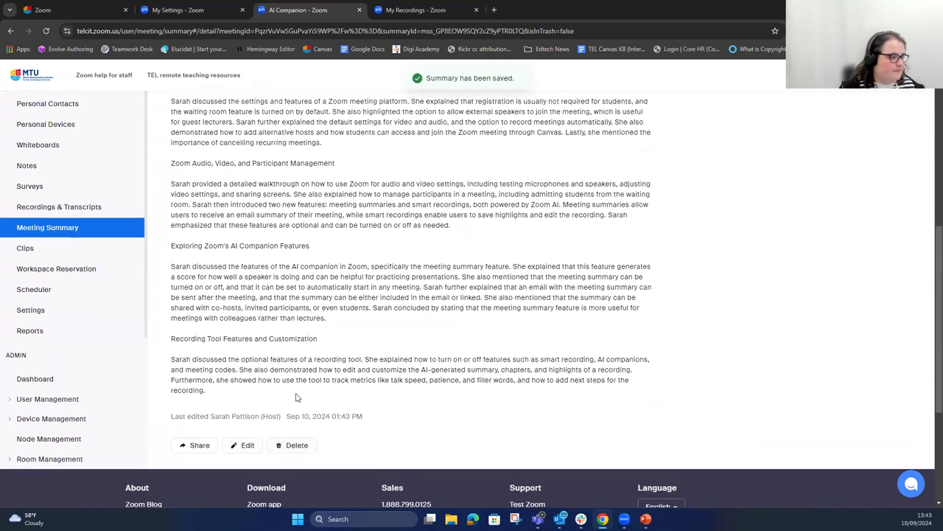
scroll(285, 447, up, 4)
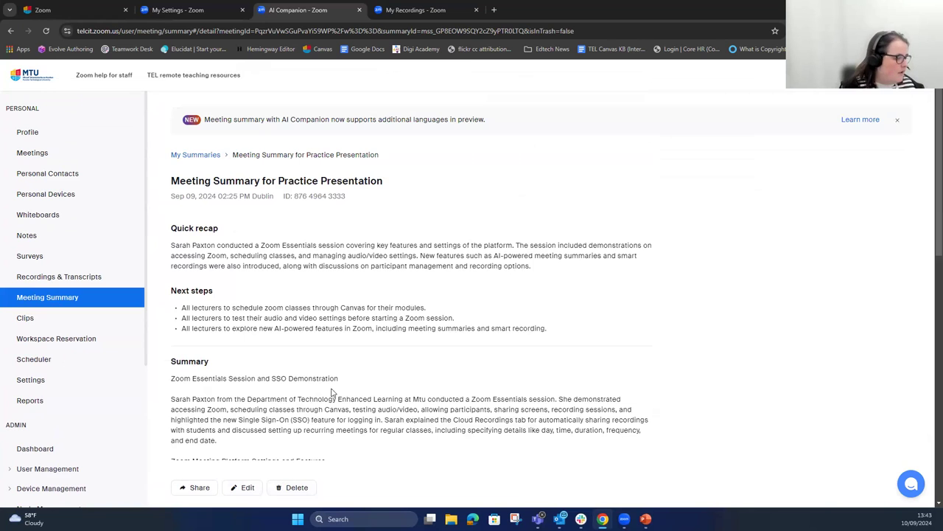
Check the option for sharing the meeting summary with specific people and close it without adding anyone.
click(201, 490)
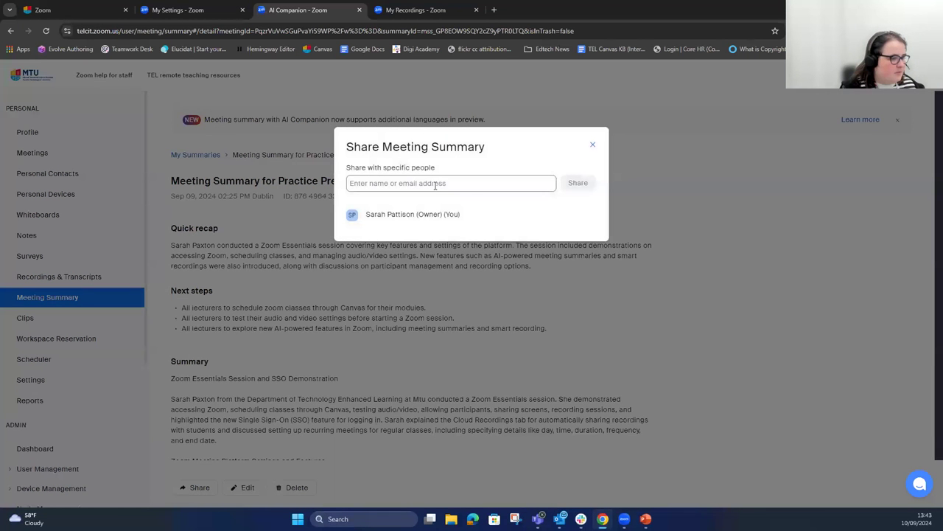
click(596, 150)
Highlight the summary text from the Quick recap onward and clear the selection.
drag(170, 228, 646, 370)
scroll(243, 346, down, 8)
click(610, 385)
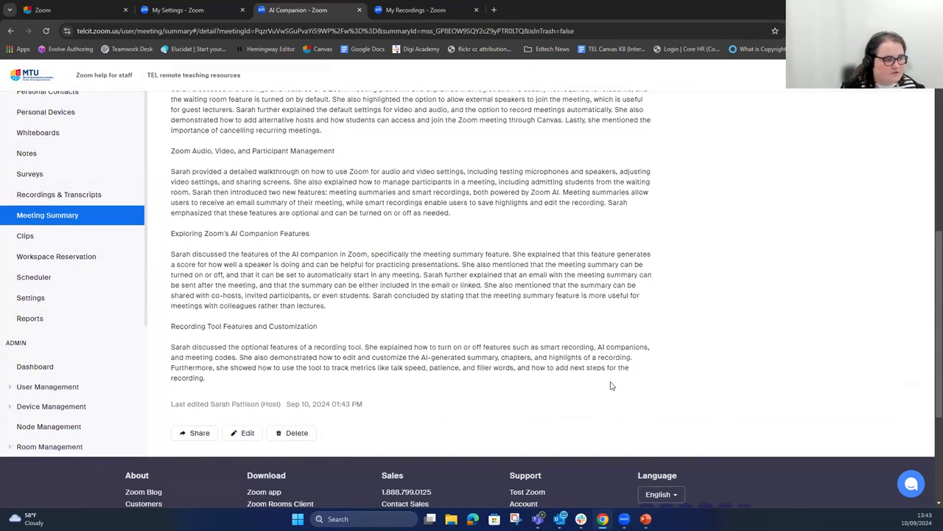
scroll(610, 385, up, 10)
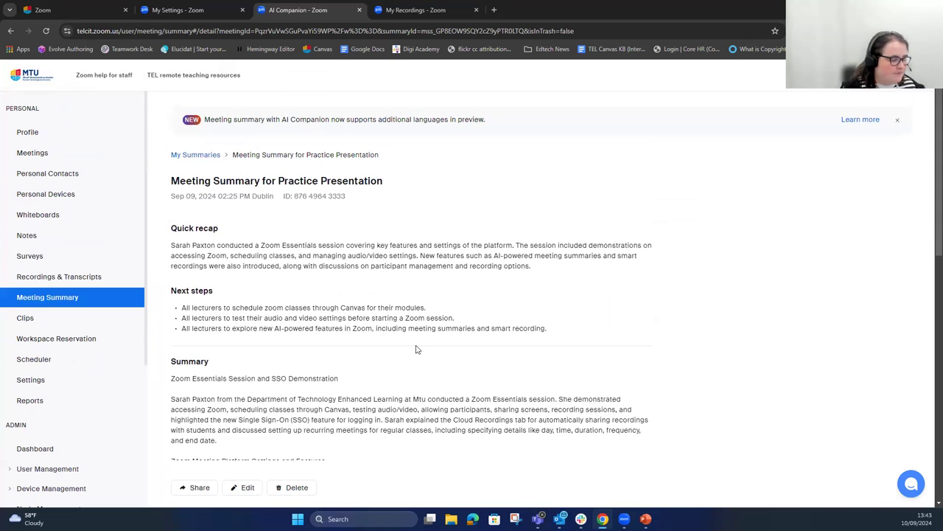